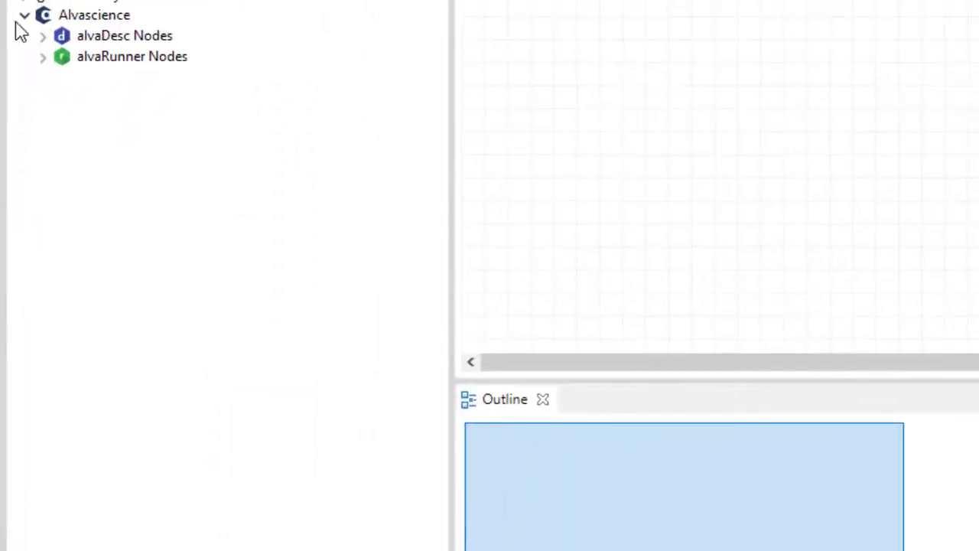
- Expand alvaDesc Nodes and place Molecule Reader, Descriptor and Fingerprint nodes on the canvas
{"action": "left_click", "coordinate": [42, 37]}
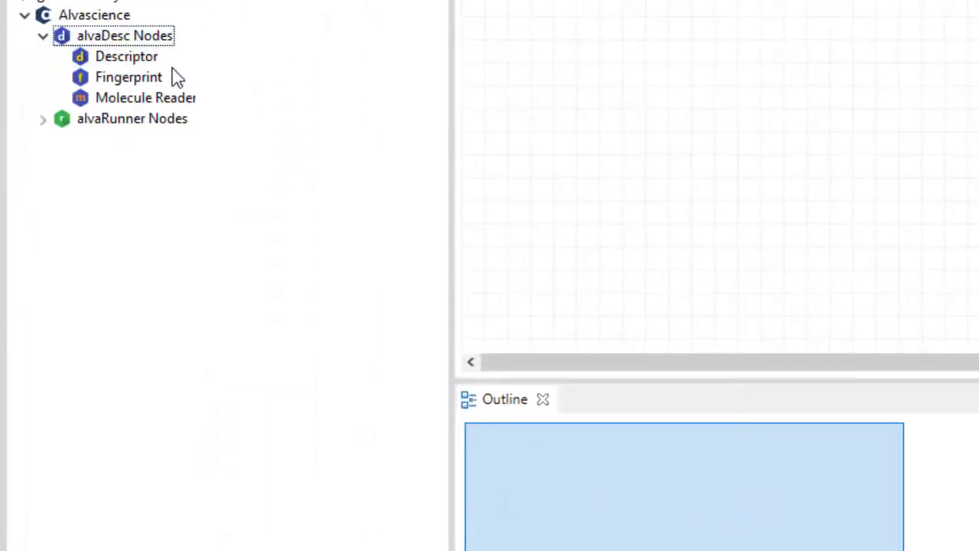
{"action": "left_click", "coordinate": [145, 76]}
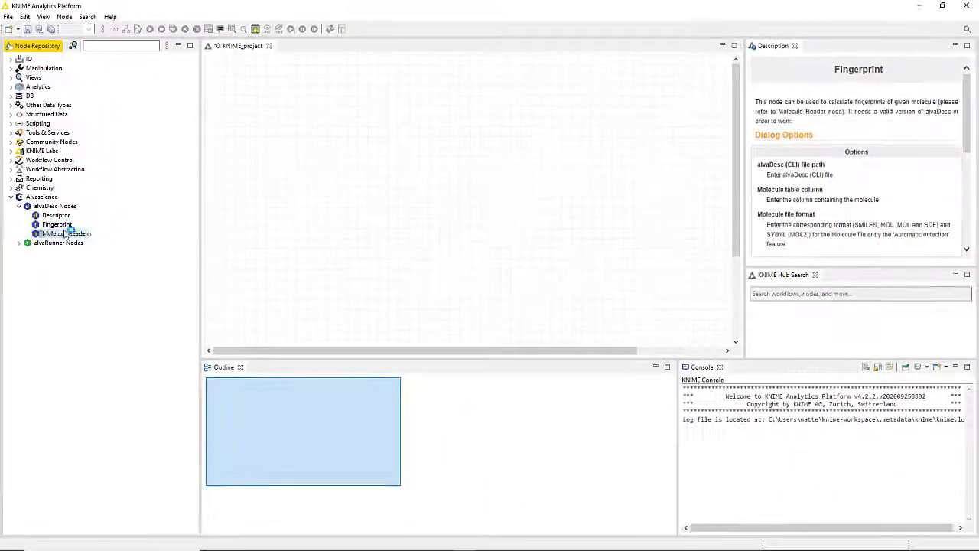
{"action": "mouse_move", "coordinate": [67, 233]}
{"action": "left_mouse_down"}
{"action": "mouse_move", "coordinate": [273, 177]}
{"action": "mouse_move", "coordinate": [310, 198]}
{"action": "left_mouse_up"}
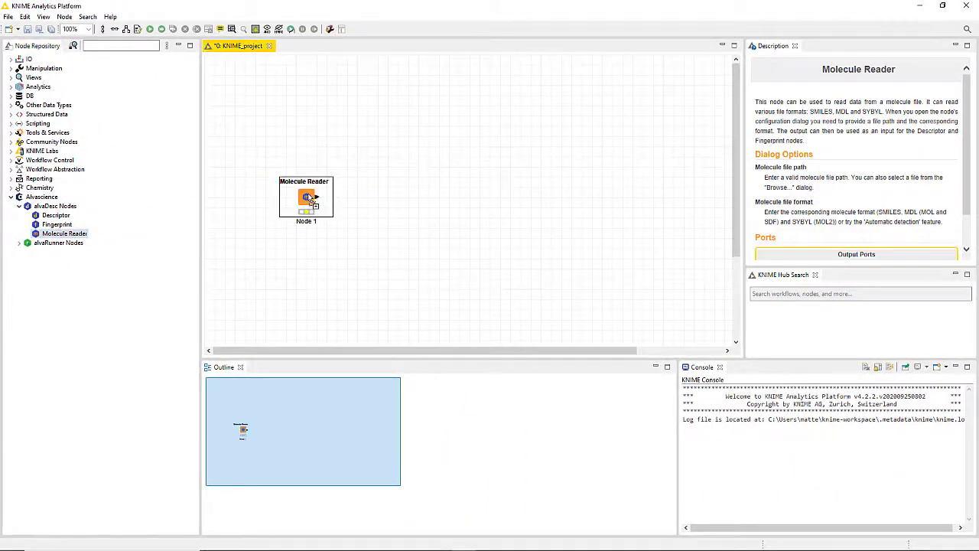
{"action": "mouse_move", "coordinate": [56, 215]}
{"action": "left_mouse_down"}
{"action": "mouse_move", "coordinate": [339, 192]}
{"action": "mouse_move", "coordinate": [408, 158]}
{"action": "left_mouse_up"}
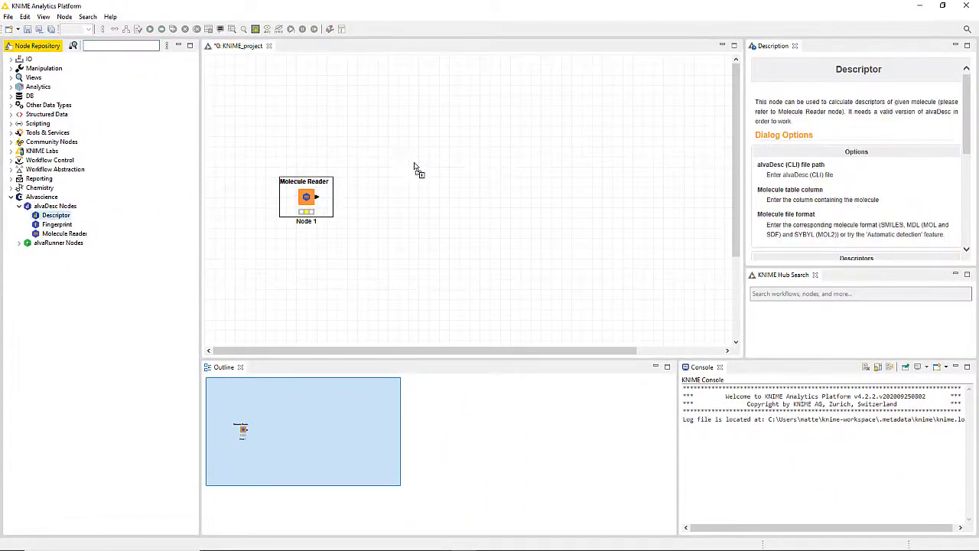
{"action": "mouse_move", "coordinate": [62, 230]}
{"action": "left_mouse_down"}
{"action": "mouse_move", "coordinate": [183, 221]}
{"action": "mouse_move", "coordinate": [400, 235]}
{"action": "left_mouse_up"}
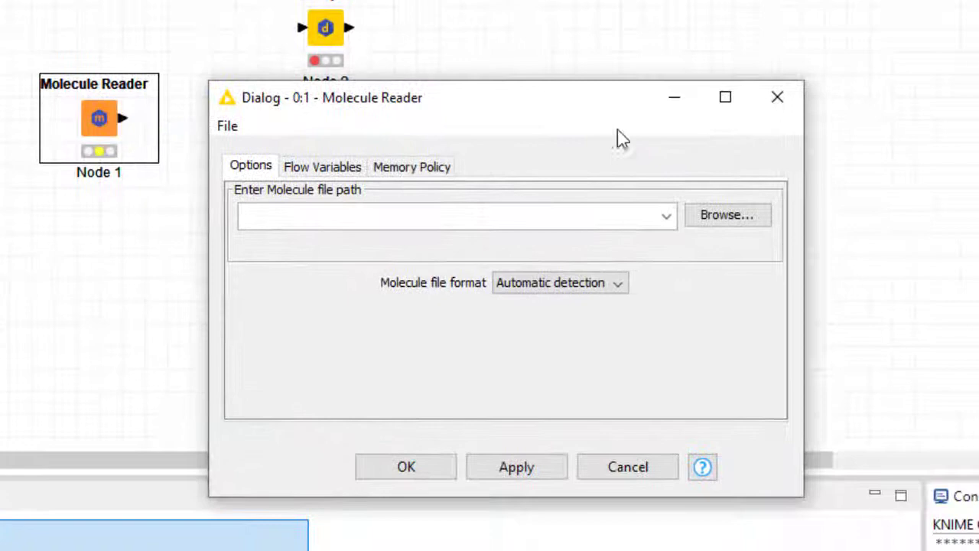
- Point Molecule Reader to C:\work\sample.smi, keeping the format on Automatic detection
{"action": "left_click", "coordinate": [599, 209]}
{"action": "type", "text": "C:\\work\\sample.smi"}
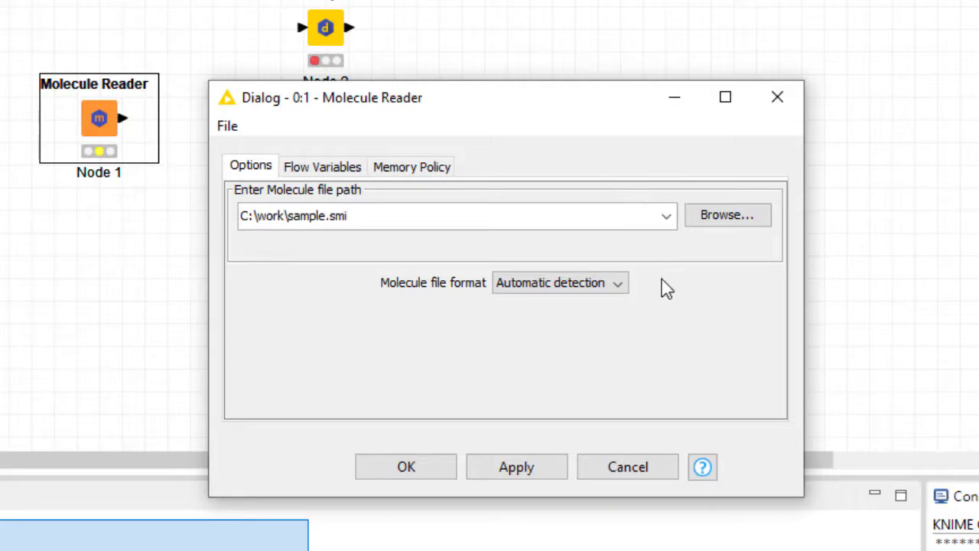
{"action": "left_click", "coordinate": [609, 281]}
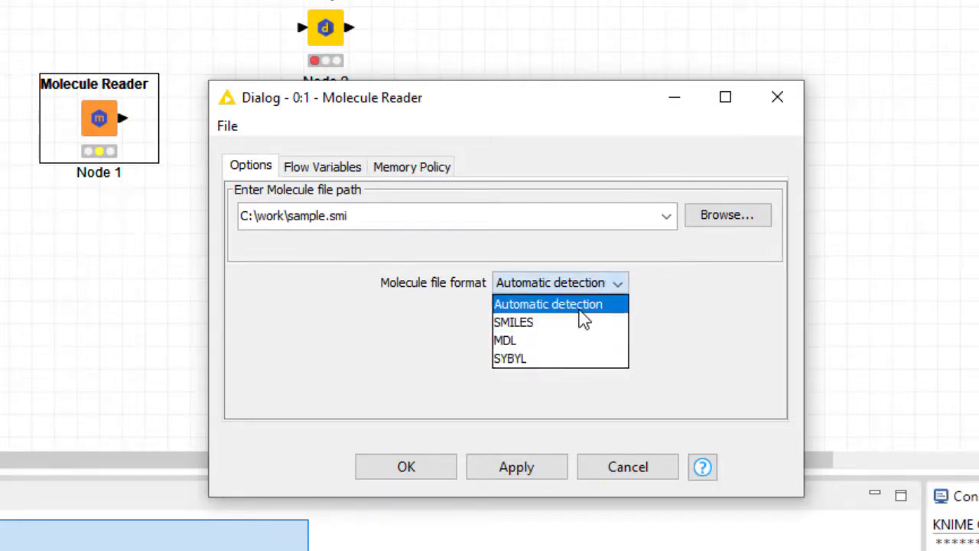
{"action": "left_click", "coordinate": [579, 306]}
{"action": "left_click", "coordinate": [408, 468]}
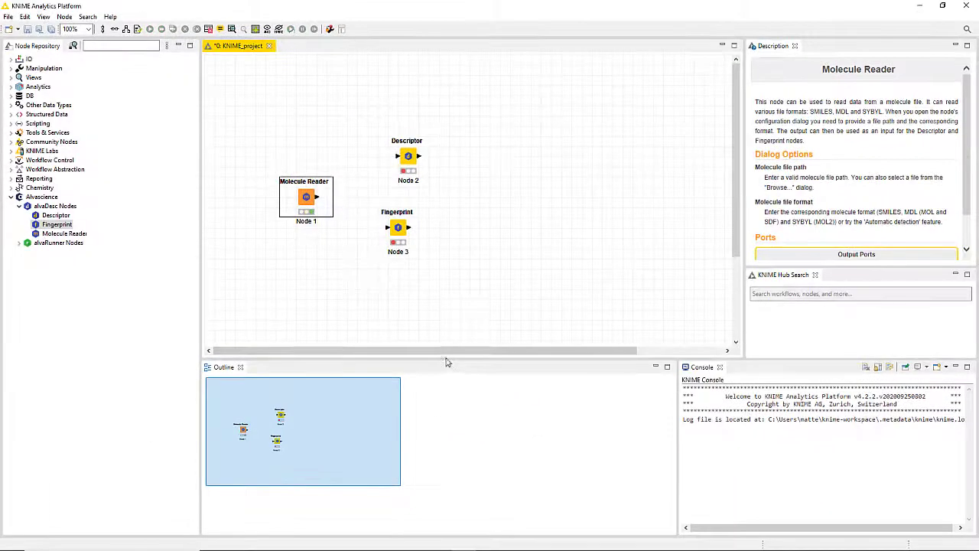
- Connect Molecule Reader's output to both the Descriptor and Fingerprint input ports
{"action": "mouse_move", "coordinate": [317, 199]}
{"action": "left_mouse_down"}
{"action": "mouse_move", "coordinate": [386, 179]}
{"action": "mouse_move", "coordinate": [398, 156]}
{"action": "left_mouse_up"}
{"action": "left_click_drag", "start_coordinate": [317, 199], "coordinate": [392, 233]}
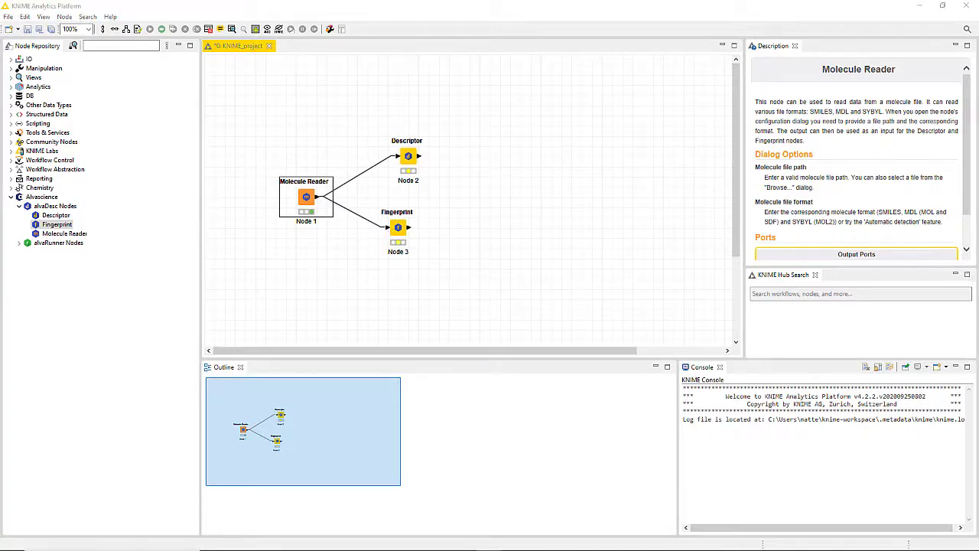
{"action": "left_click", "coordinate": [410, 158]}
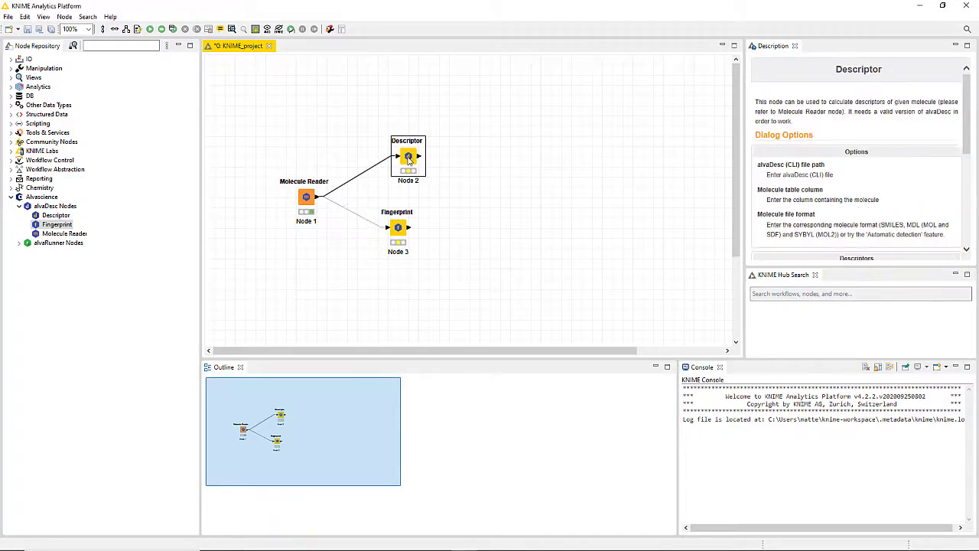
- Paste C:\Program Files\Alvascience\alvaDesc\alvaDescCLI.exe as Descriptor's CLI path and view the descriptor blocks
{"action": "right_click", "coordinate": [409, 158]}
{"action": "left_click", "coordinate": [430, 164]}
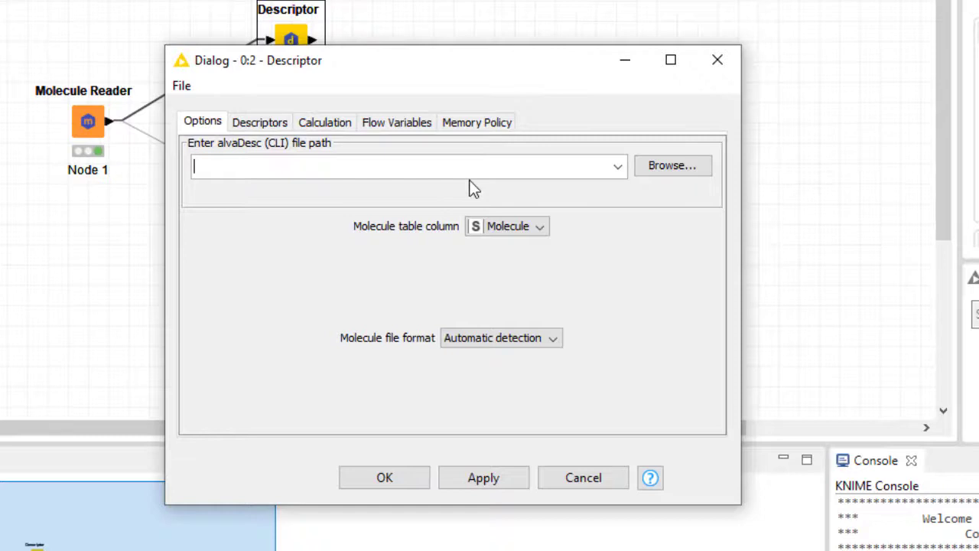
{"action": "type", "text": "C:\\Program Files\\Alvascience\\alvaDesc\\alvaDescCLI.exe"}
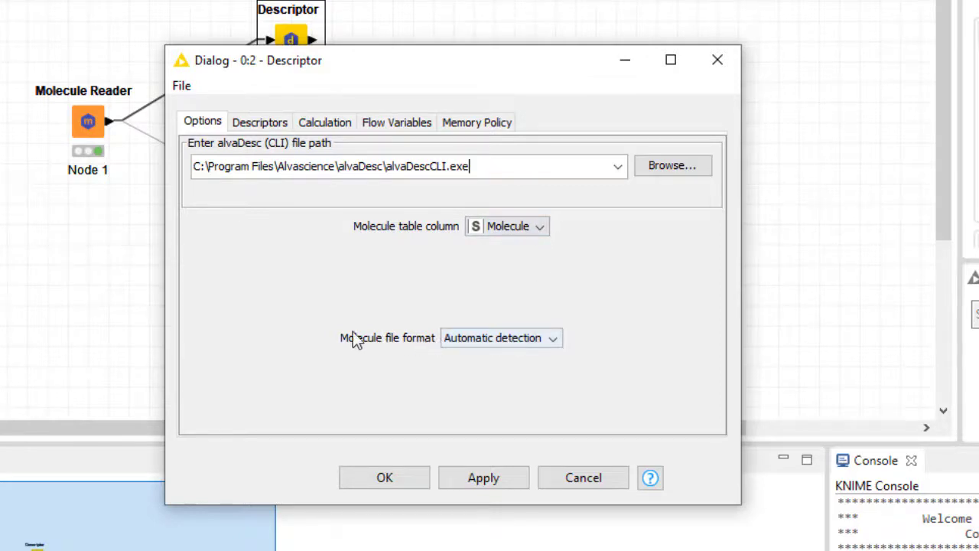
{"action": "left_click", "coordinate": [261, 125]}
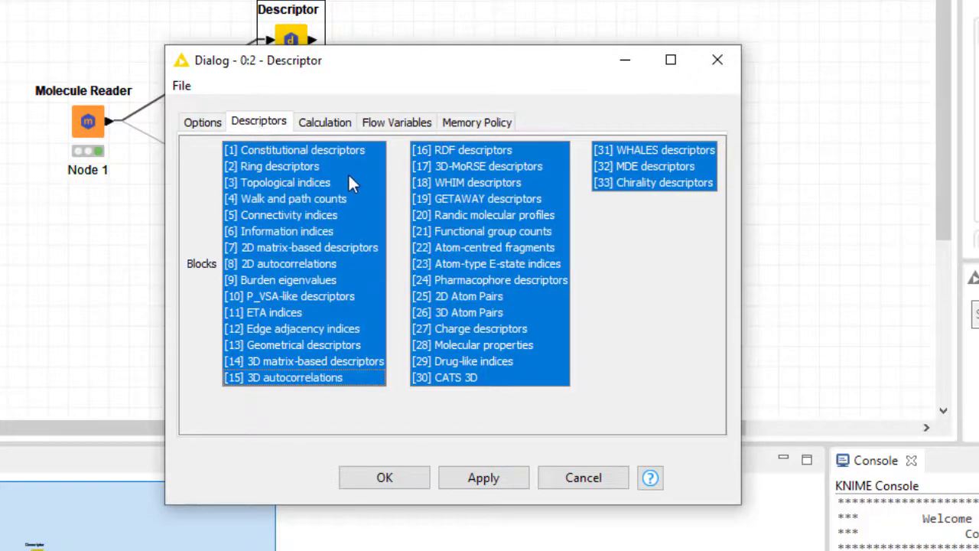
- Select descriptor blocks 1, 5, 9, 20 and 21 alongside 31–33, check Calculation settings, and confirm
{"action": "left_click", "coordinate": [338, 148]}
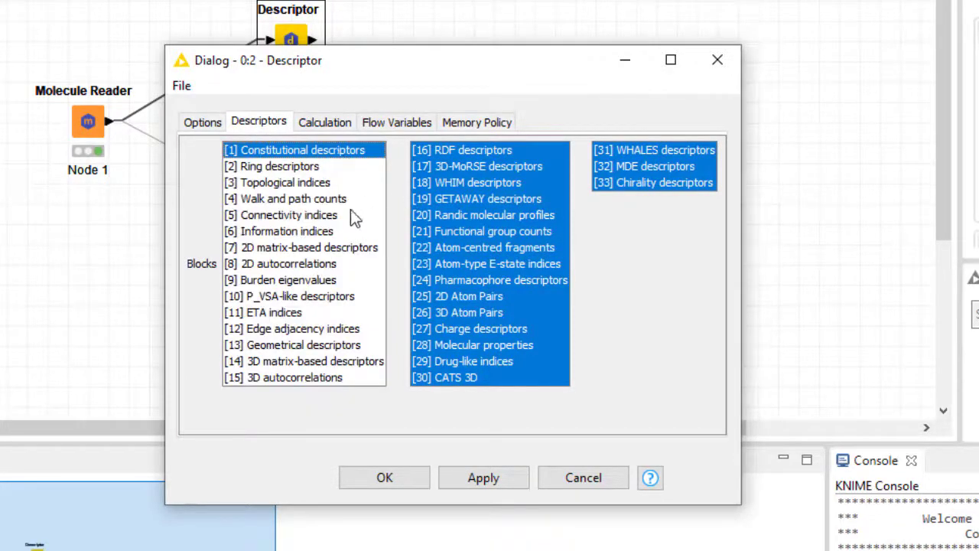
{"action": "left_click", "coordinate": [329, 216], "text": "ctrl"}
{"action": "left_click", "coordinate": [322, 280], "text": "ctrl"}
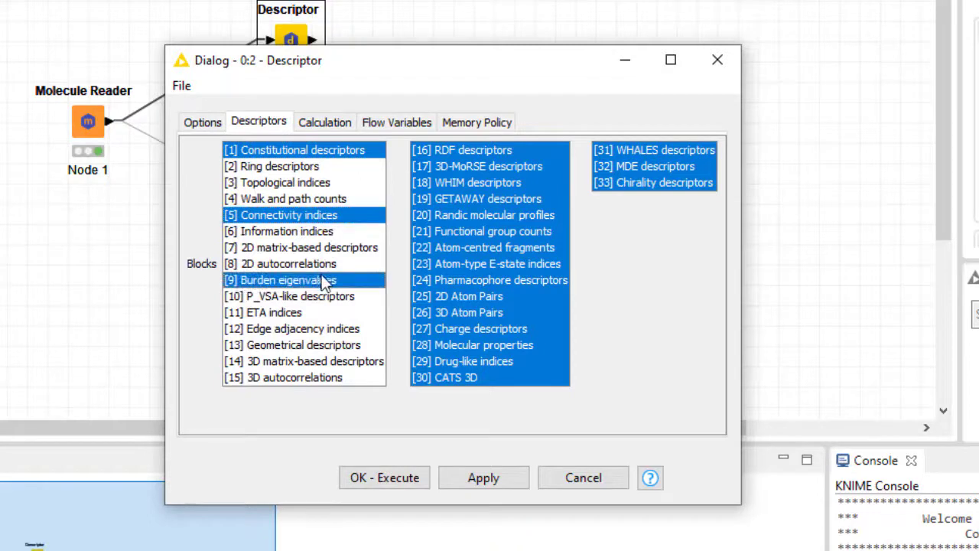
{"action": "left_click", "coordinate": [478, 231]}
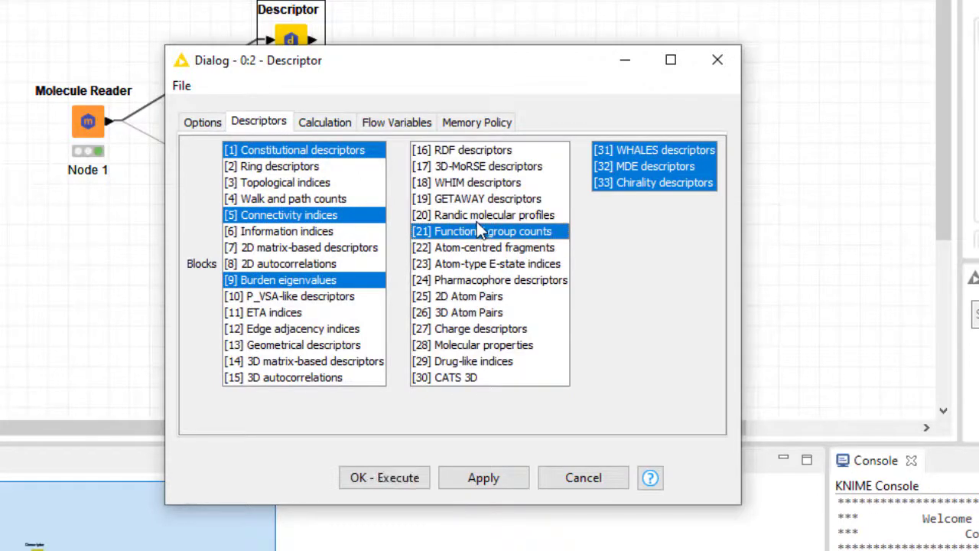
{"action": "key", "text": "shift+Up"}
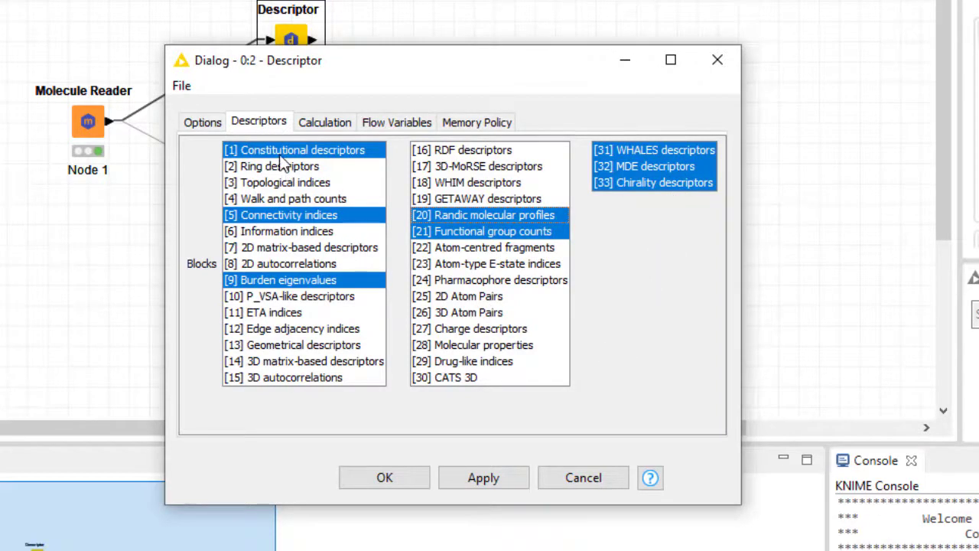
{"action": "left_click", "coordinate": [341, 127]}
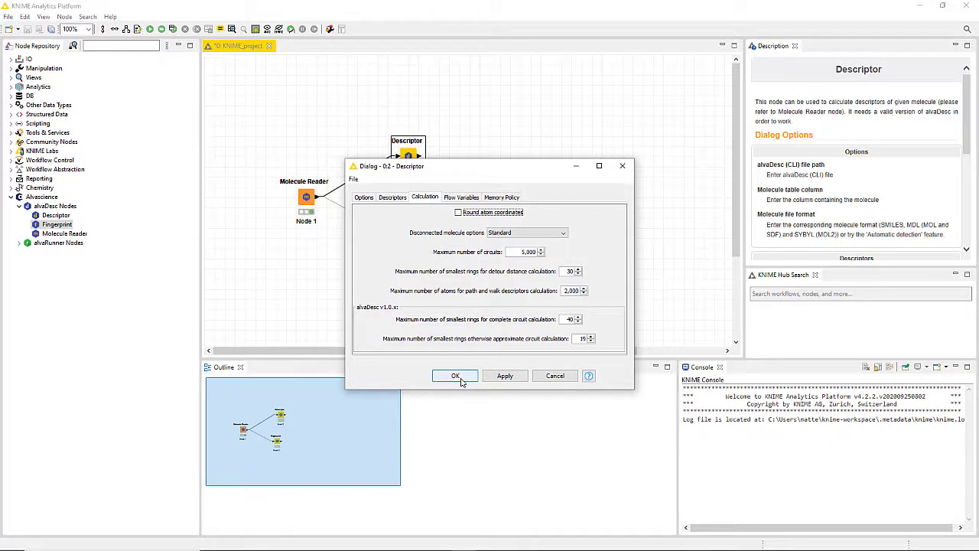
{"action": "left_click", "coordinate": [461, 380]}
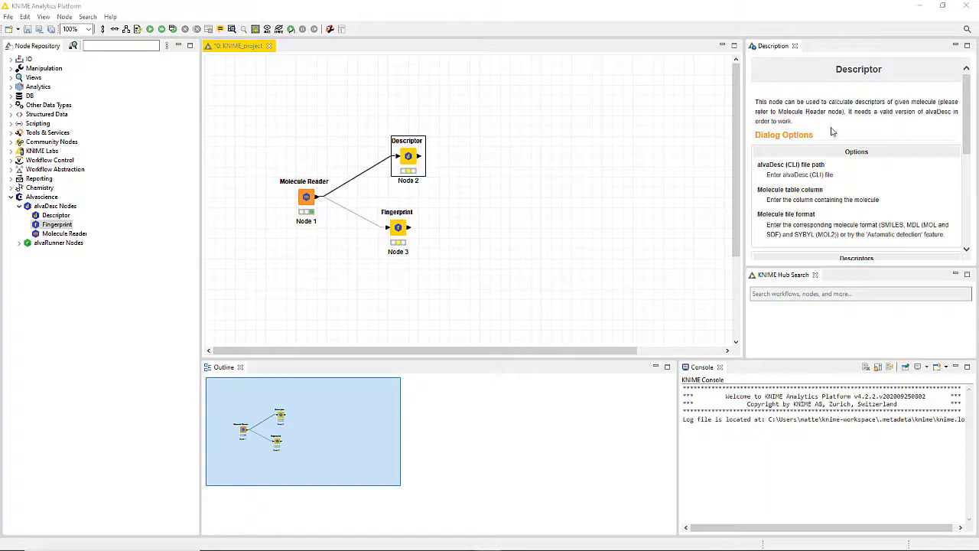
- Give the Fingerprint node the alvaDescCLI.exe path and ECFP fingerprints of size 1,024
{"action": "right_click", "coordinate": [404, 232]}
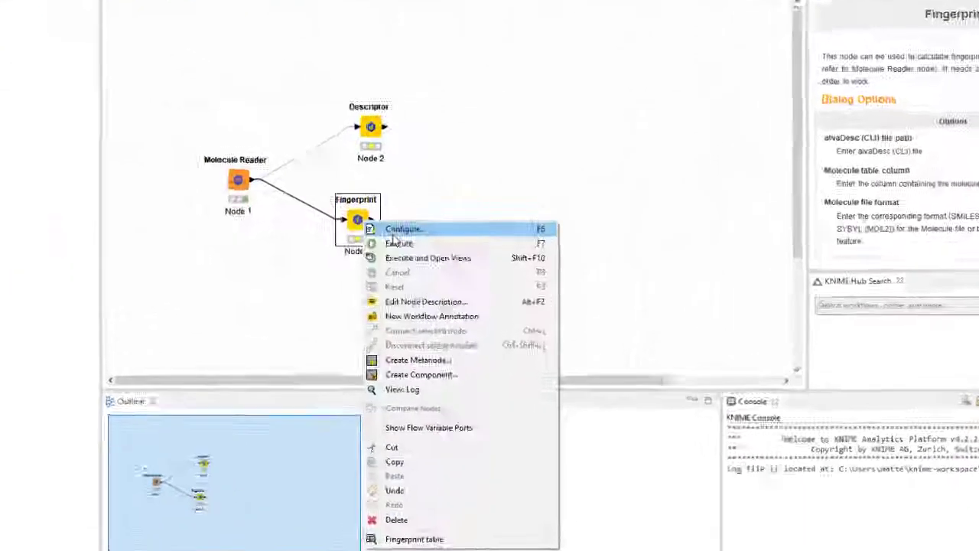
{"action": "left_click", "coordinate": [428, 239]}
{"action": "type", "text": "C:\\Program Files\\Alvascience\\alvaDesc\\alvaDescCLI.exe"}
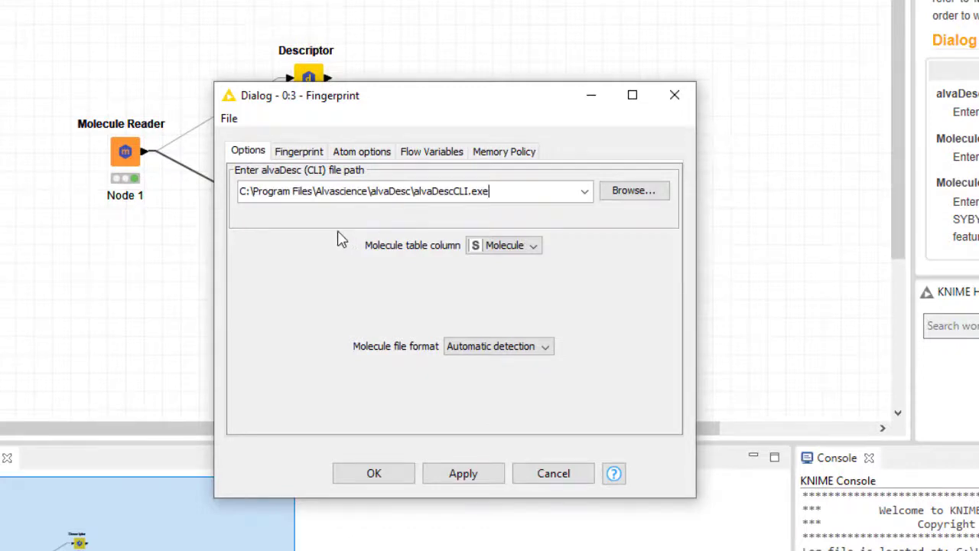
{"action": "left_click", "coordinate": [310, 153]}
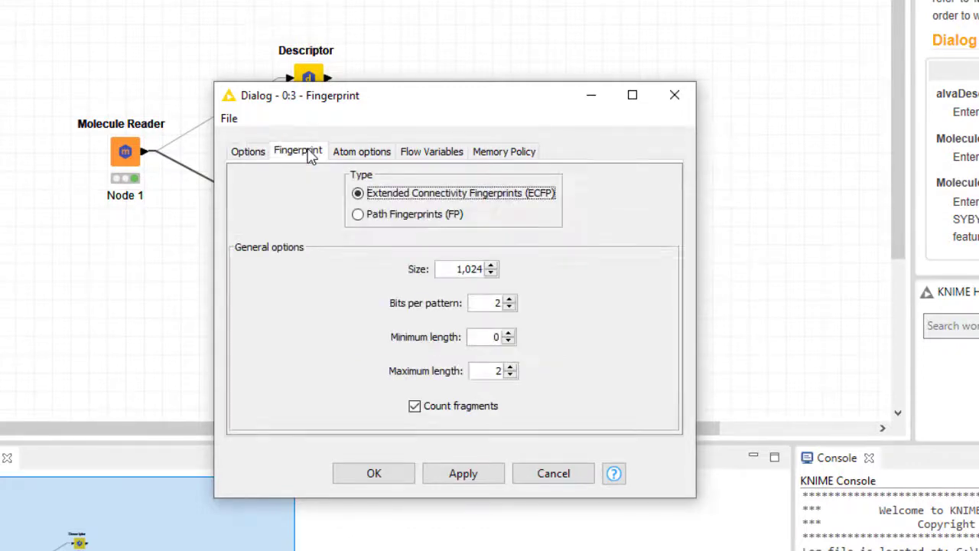
{"action": "left_click", "coordinate": [433, 218]}
{"action": "left_click", "coordinate": [455, 196]}
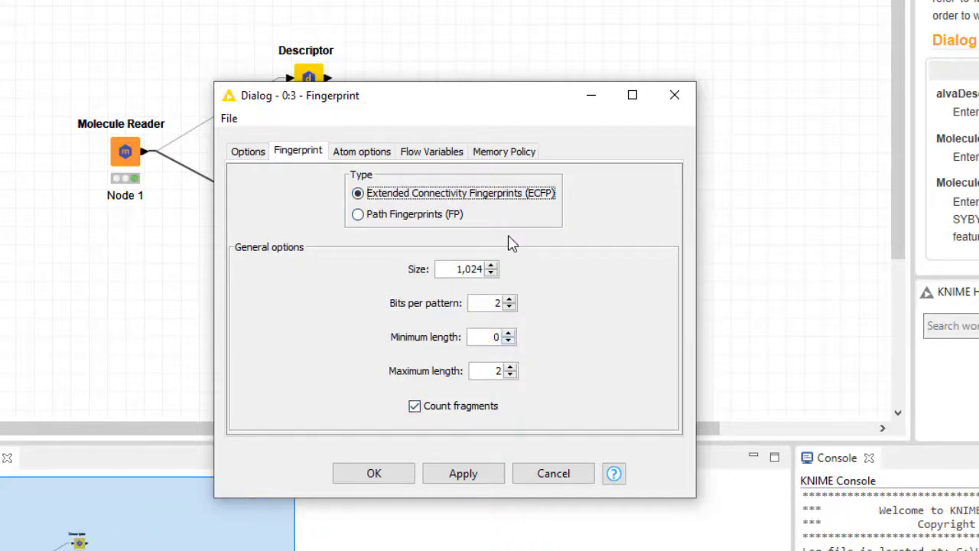
{"action": "left_click", "coordinate": [385, 158]}
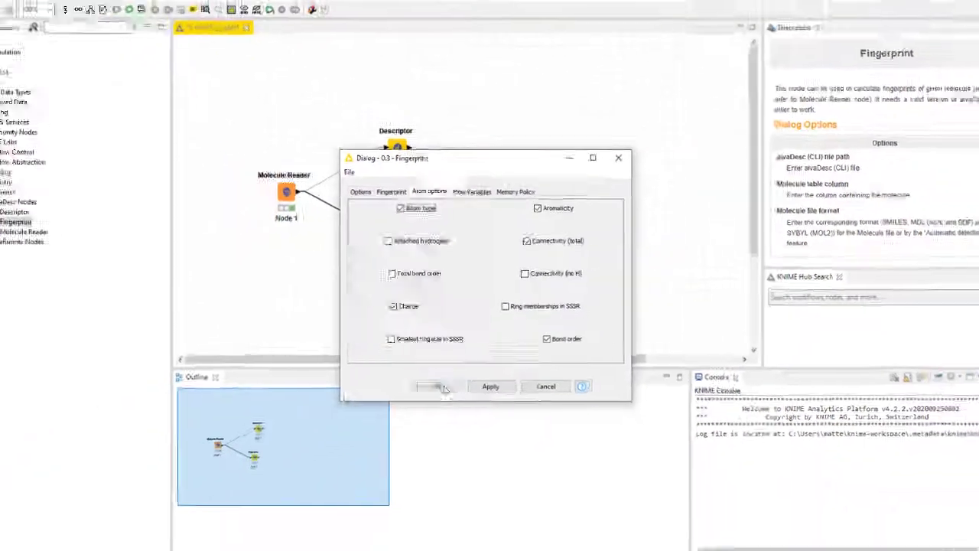
{"action": "left_click", "coordinate": [373, 473]}
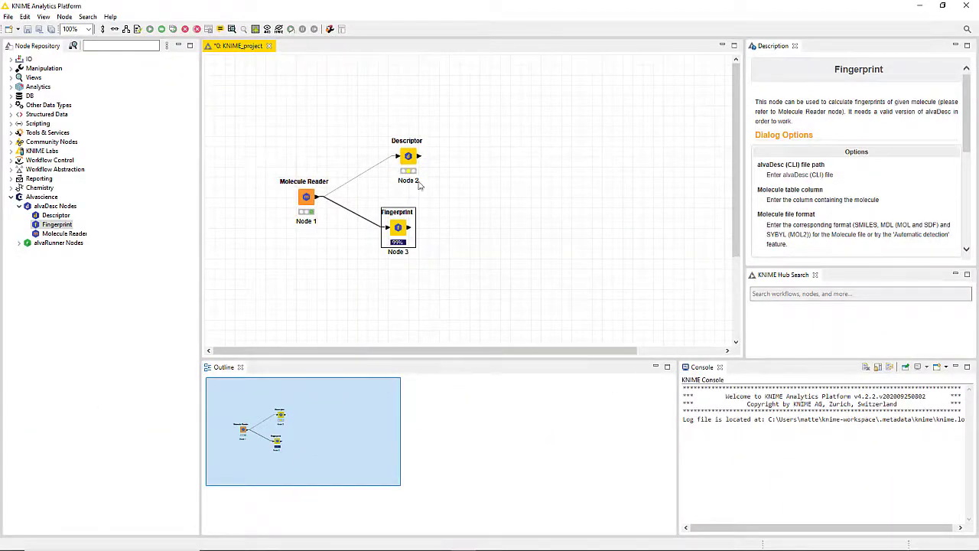
{"action": "left_click", "coordinate": [410, 159]}
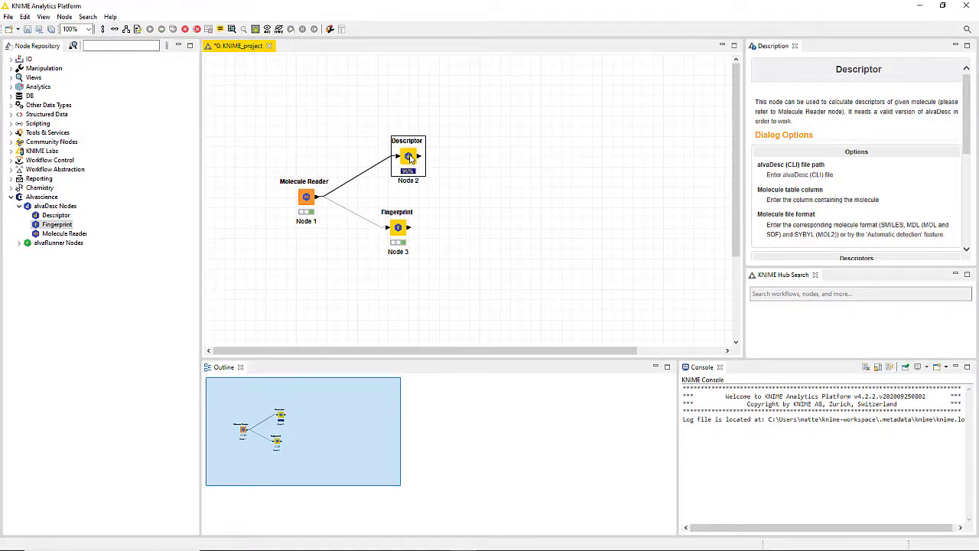
{"action": "right_click", "coordinate": [410, 158]}
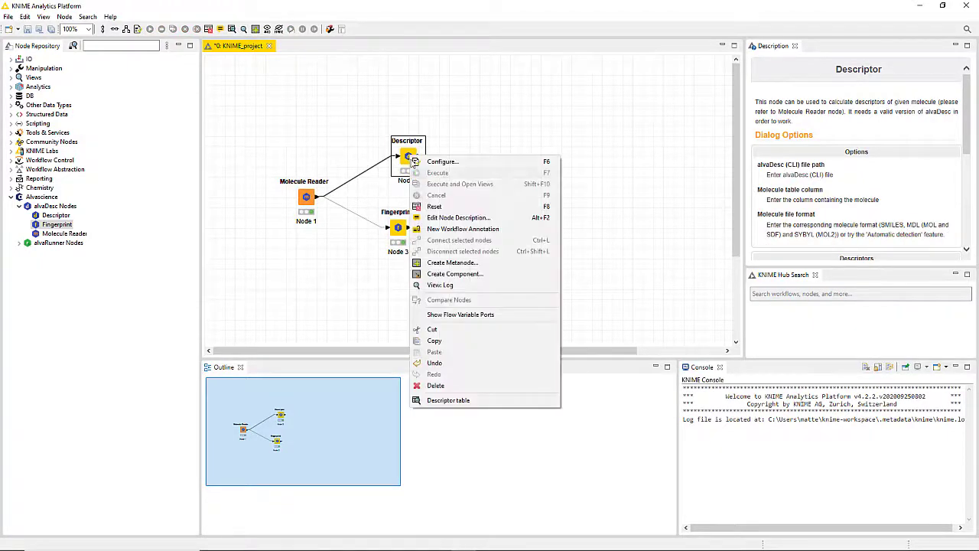
{"action": "left_click", "coordinate": [451, 399]}
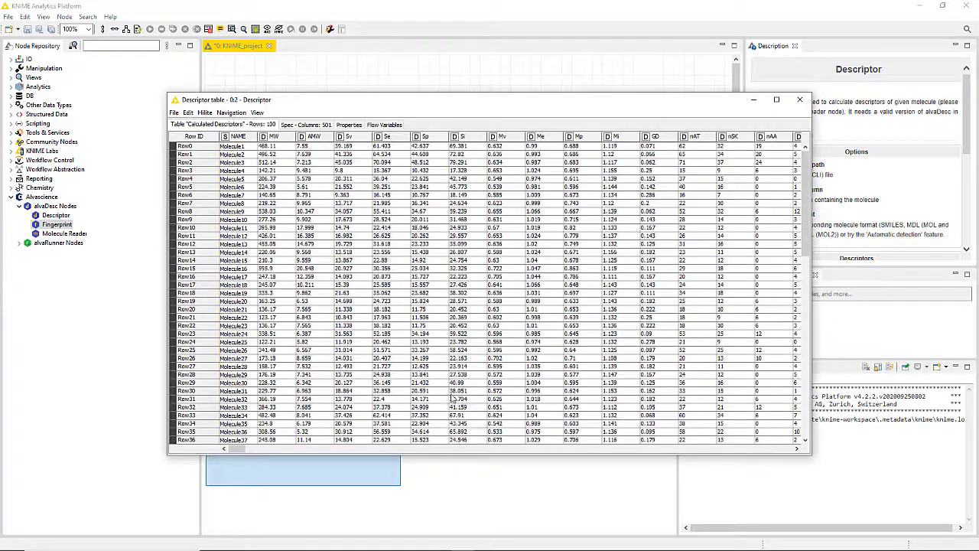
{"action": "left_click", "coordinate": [475, 450]}
{"action": "left_click", "coordinate": [475, 450]}
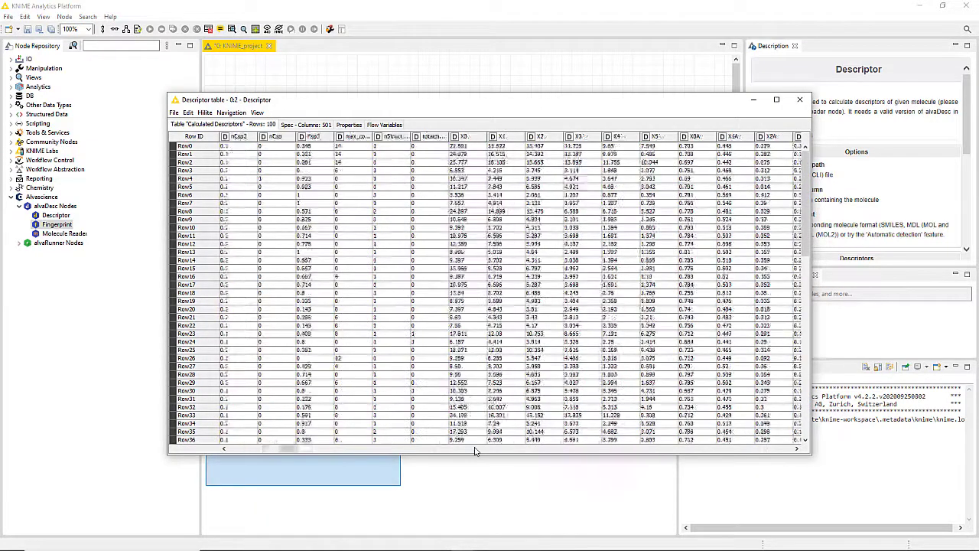
{"action": "left_click", "coordinate": [474, 450]}
{"action": "left_click", "coordinate": [475, 450]}
{"action": "left_click", "coordinate": [800, 99]}
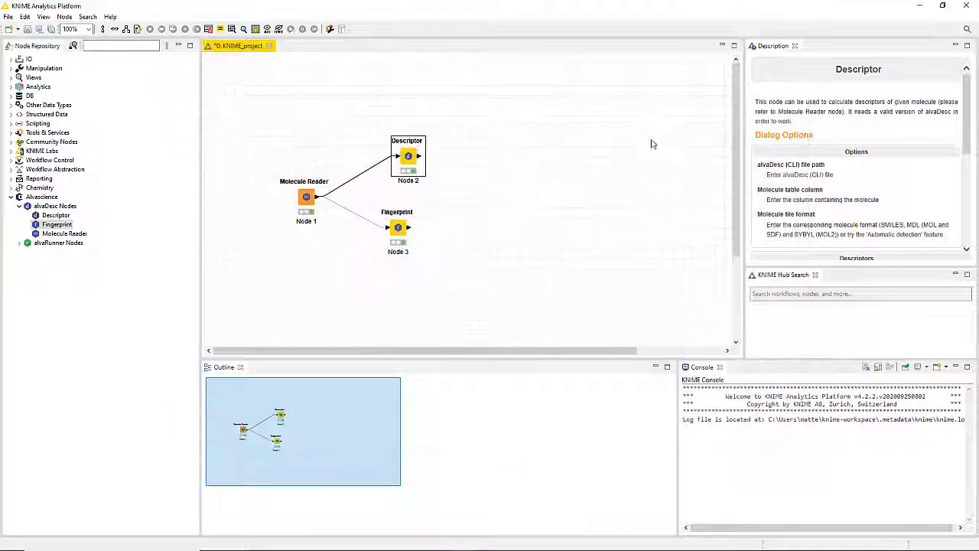
{"action": "right_click", "coordinate": [398, 228]}
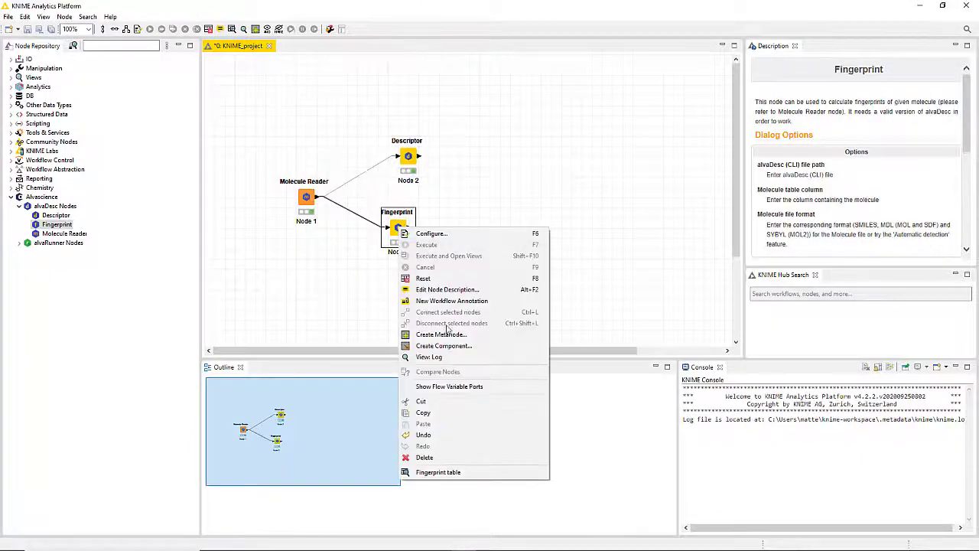
{"action": "left_click", "coordinate": [491, 474]}
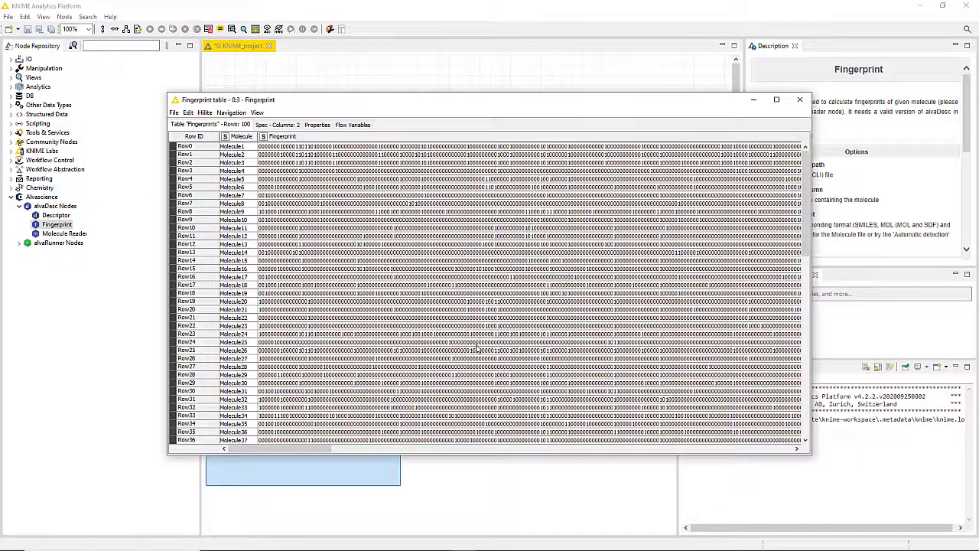
{"action": "scroll", "coordinate": [341, 450], "scroll_direction": "right", "scroll_amount": 1}
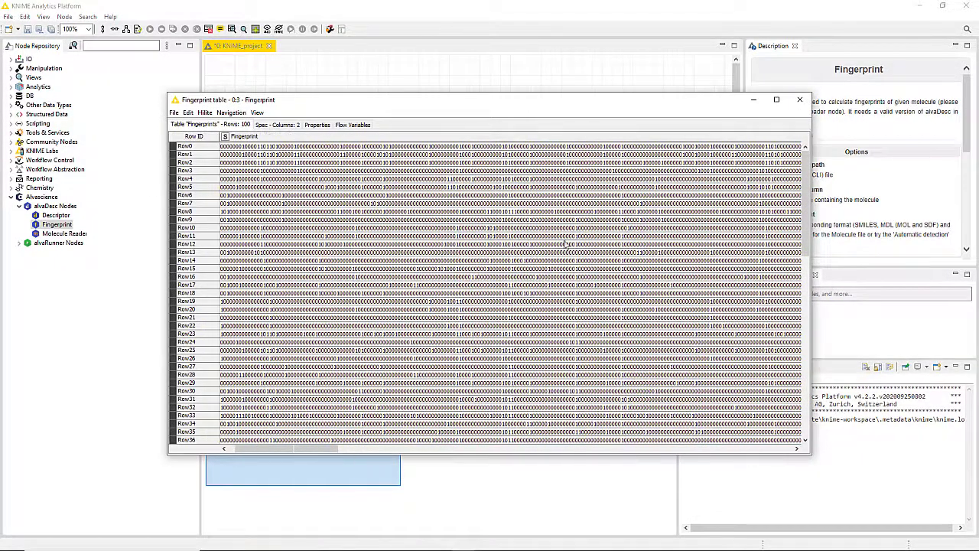
{"action": "left_click", "coordinate": [800, 100]}
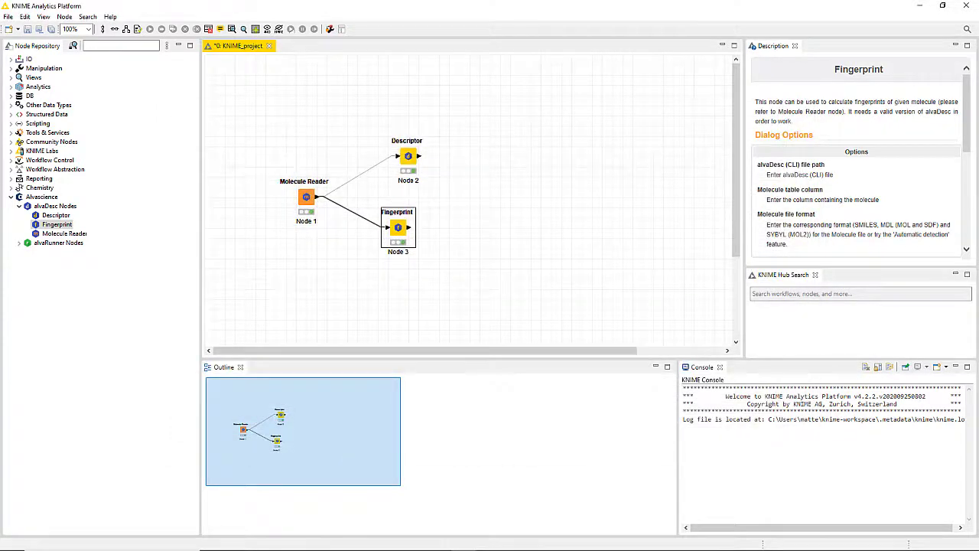
{"action": "left_click", "coordinate": [9, 46]}
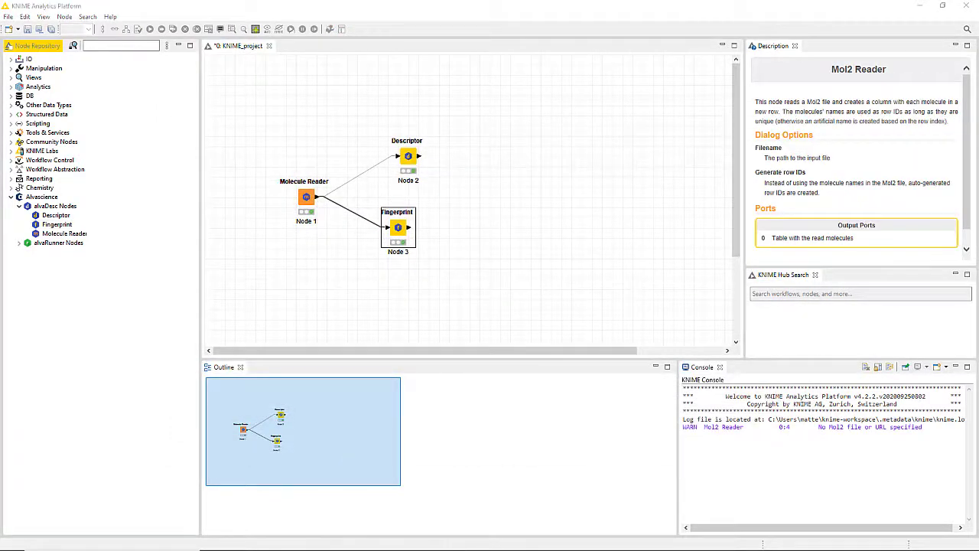
- Add a Mol2 Reader node from Chemistry and connect it to Descriptor, replacing Molecule Reader's link
{"action": "left_click", "coordinate": [10, 188]}
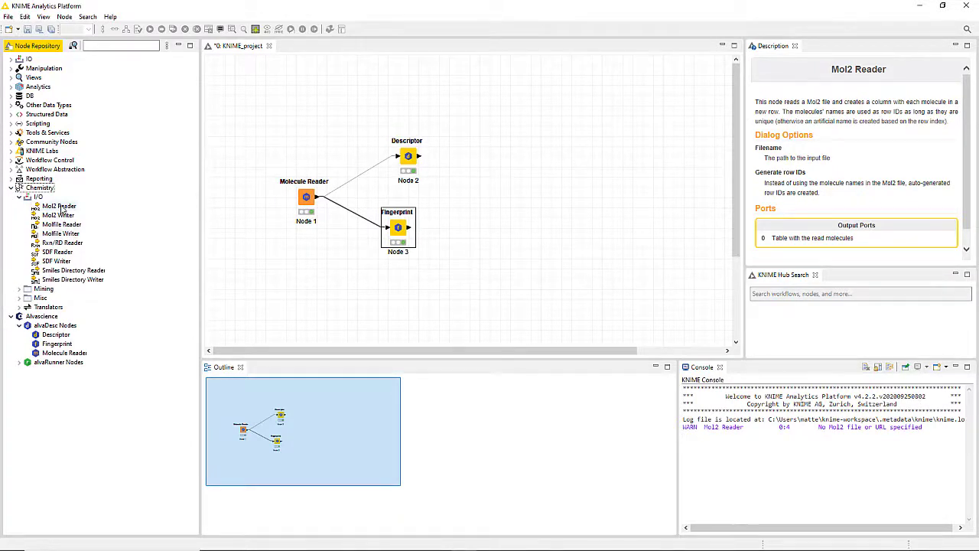
{"action": "mouse_move", "coordinate": [59, 207]}
{"action": "left_mouse_down"}
{"action": "mouse_move", "coordinate": [323, 143]}
{"action": "mouse_move", "coordinate": [306, 146]}
{"action": "mouse_move", "coordinate": [403, 161]}
{"action": "left_mouse_up"}
{"action": "key", "text": "Return"}
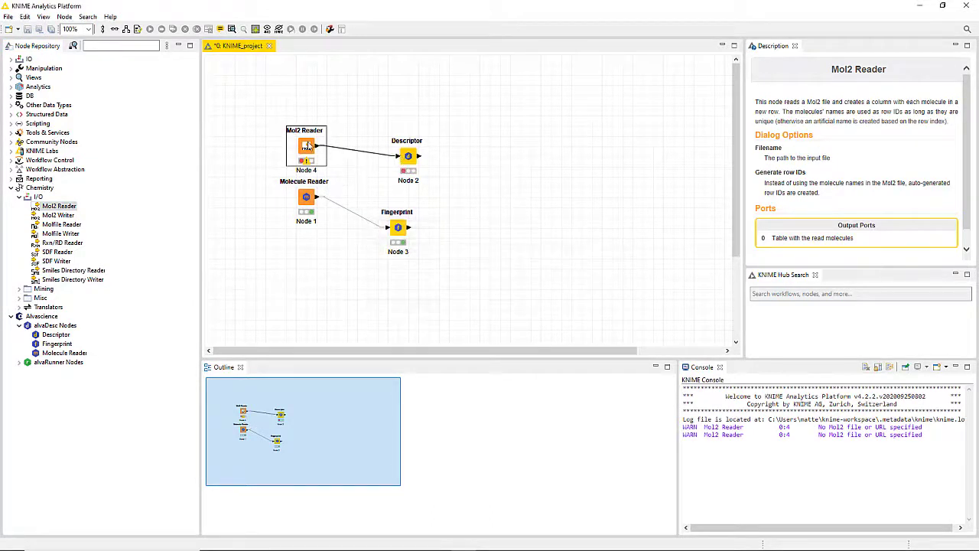
- Set Mol2 Reader to read C:\work\sample.mol2 and execute the Descriptor node
{"action": "right_click", "coordinate": [308, 144]}
{"action": "left_click", "coordinate": [323, 150]}
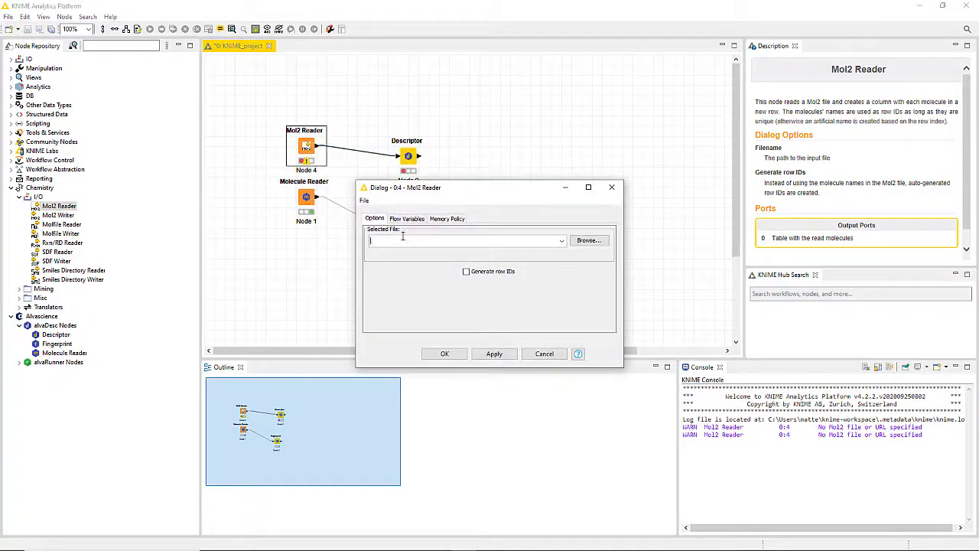
{"action": "type", "text": "C:\\work\\sample.mol2"}
{"action": "left_click", "coordinate": [451, 355]}
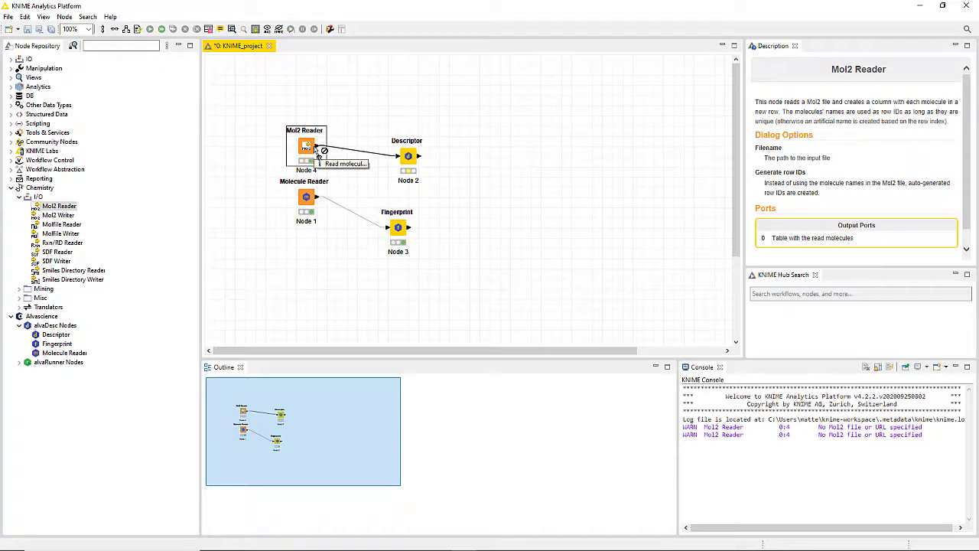
{"action": "left_click", "coordinate": [403, 158]}
{"action": "key", "text": "F7"}
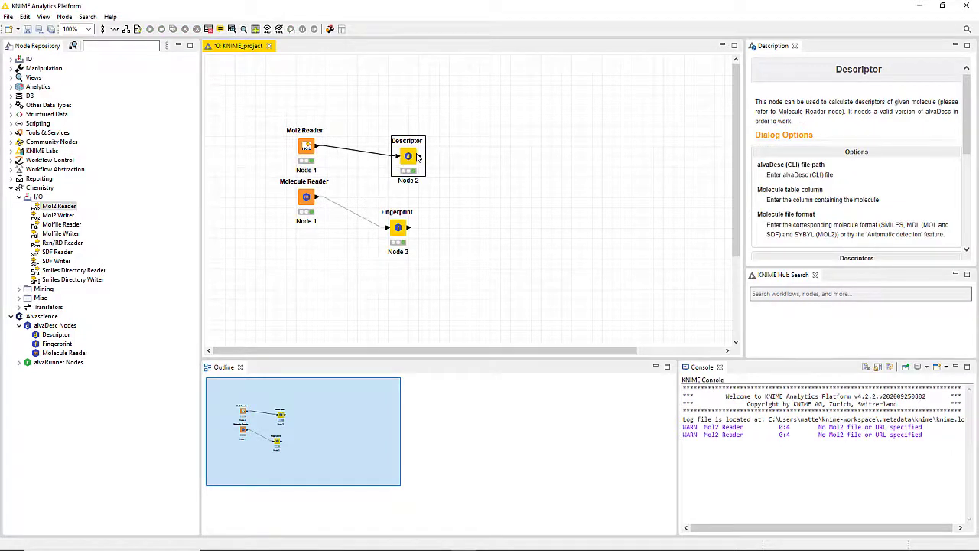
- Open the Descriptor output table showing 214 molecules and 501 descriptor columns
{"action": "right_click", "coordinate": [417, 155]}
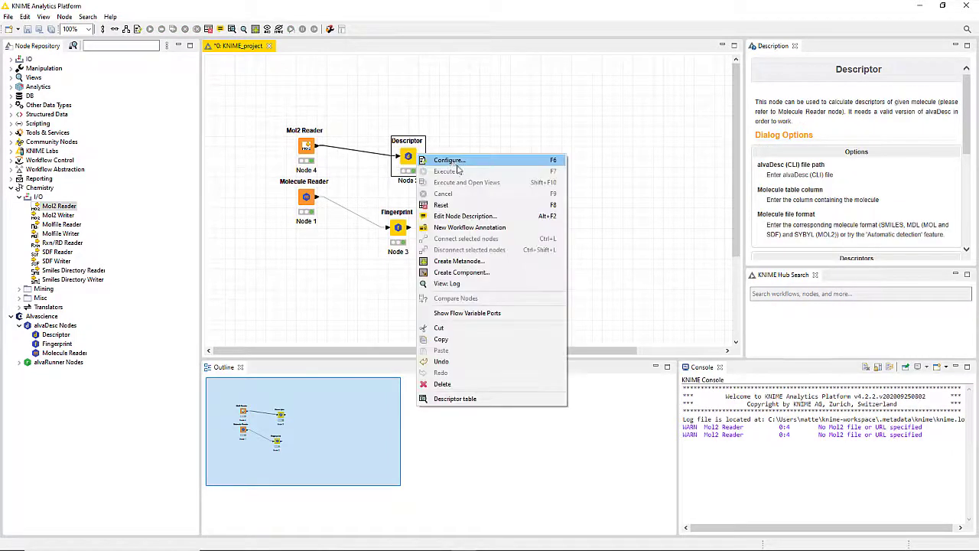
{"action": "left_click", "coordinate": [485, 399]}
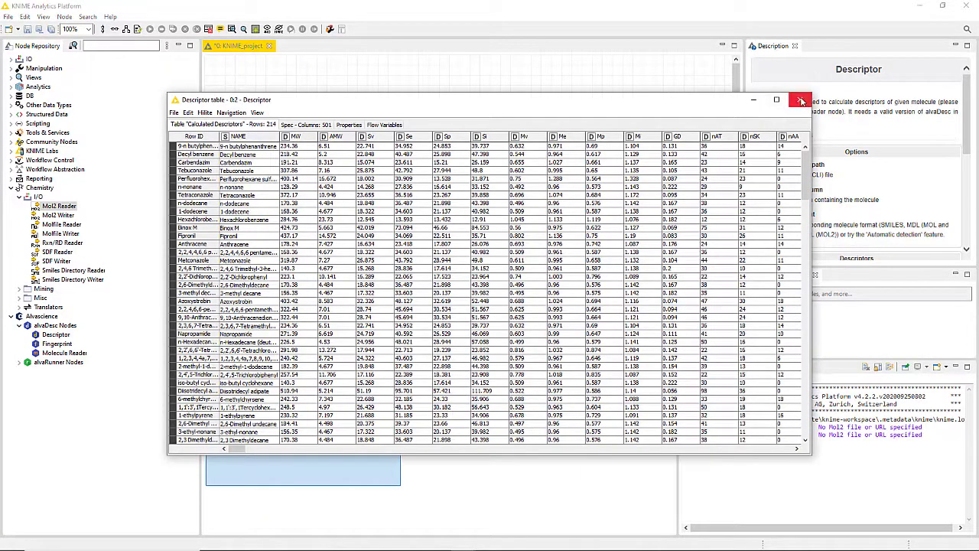